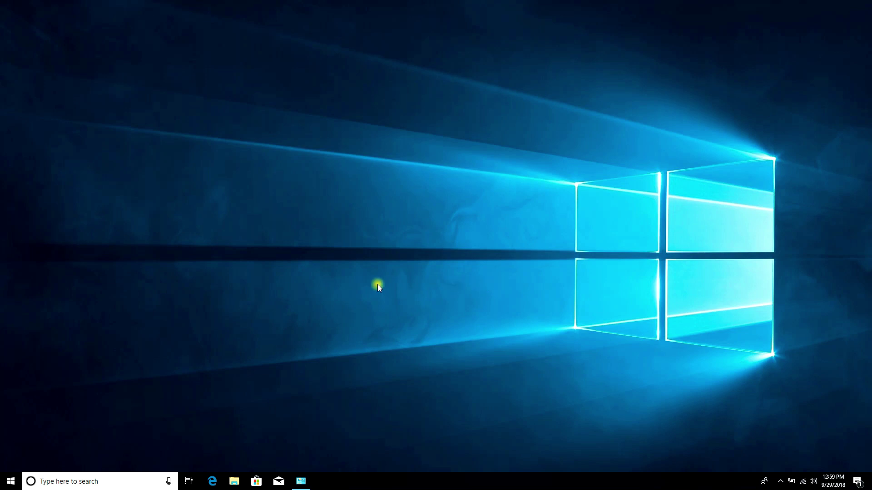
Open the Start menu with the Windows key
{"action": "key", "text": "super"}
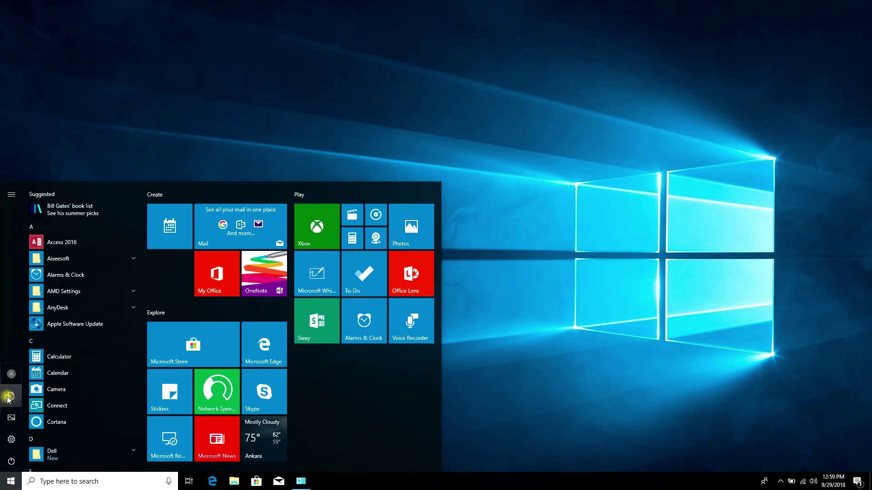
Review the Accounts > Sync your settings page, then close Settings
{"action": "left_click", "coordinate": [10, 439]}
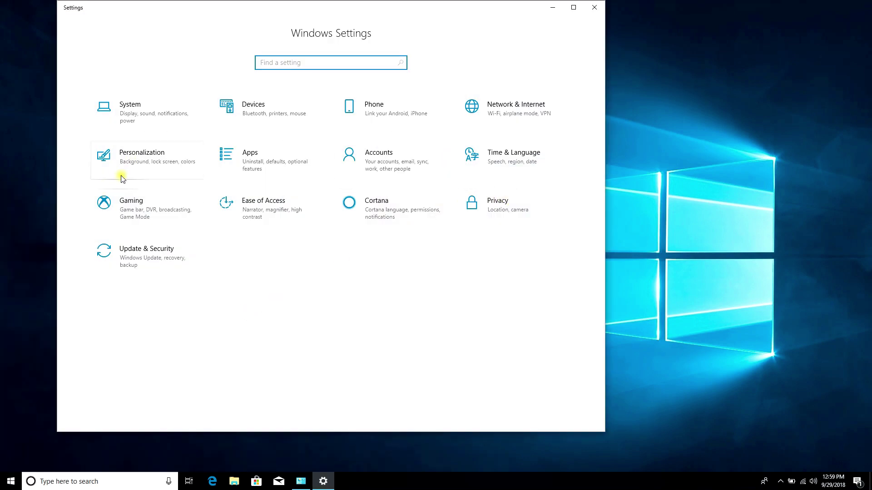
{"action": "left_click", "coordinate": [368, 156]}
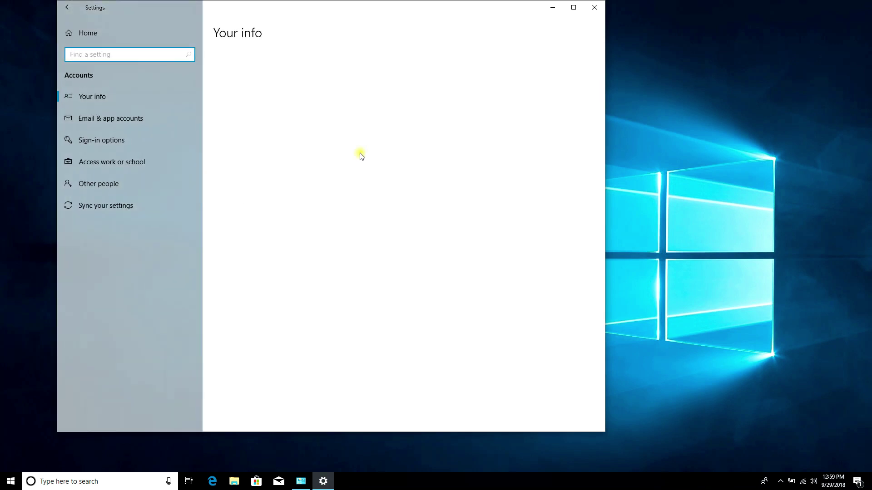
{"action": "left_click", "coordinate": [96, 205]}
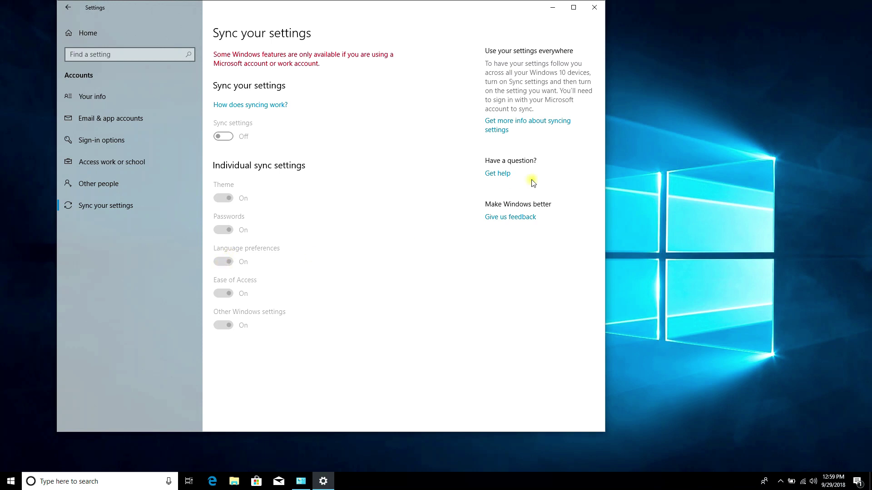
{"action": "left_click", "coordinate": [594, 7]}
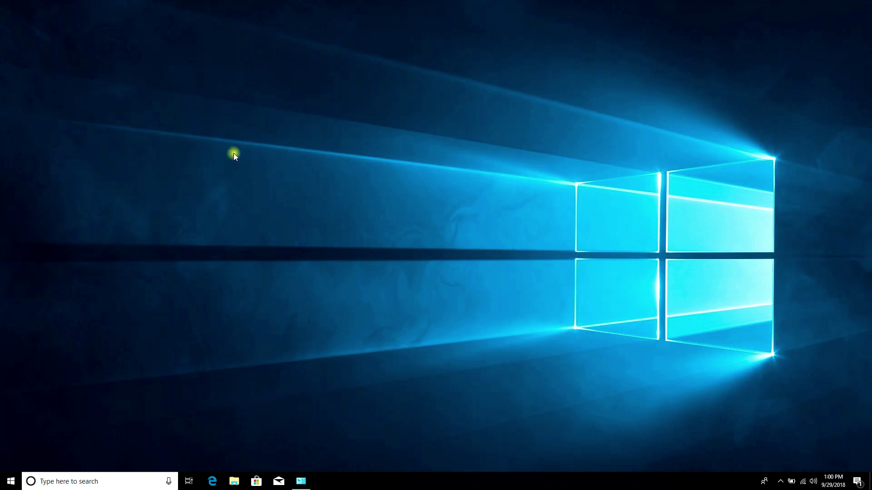
Reopen Settings at Time & Language > Region & language
{"action": "left_click", "coordinate": [11, 481]}
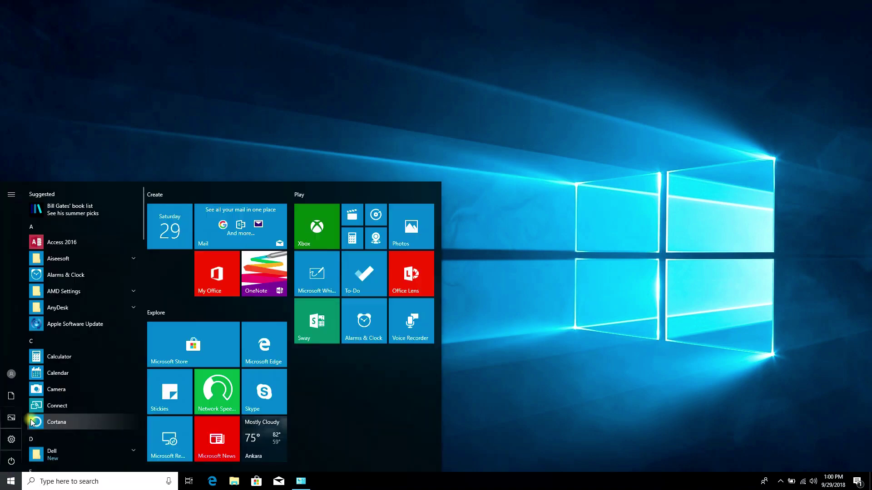
{"action": "left_click", "coordinate": [12, 439]}
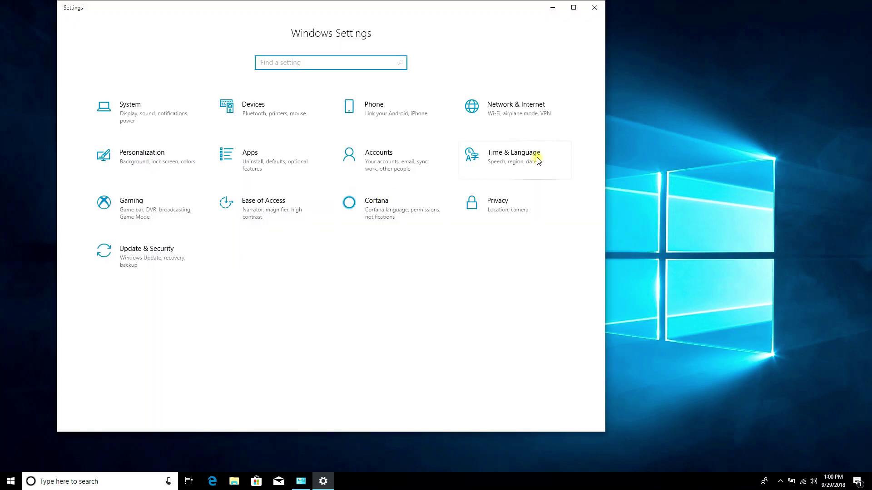
{"action": "left_click", "coordinate": [538, 161]}
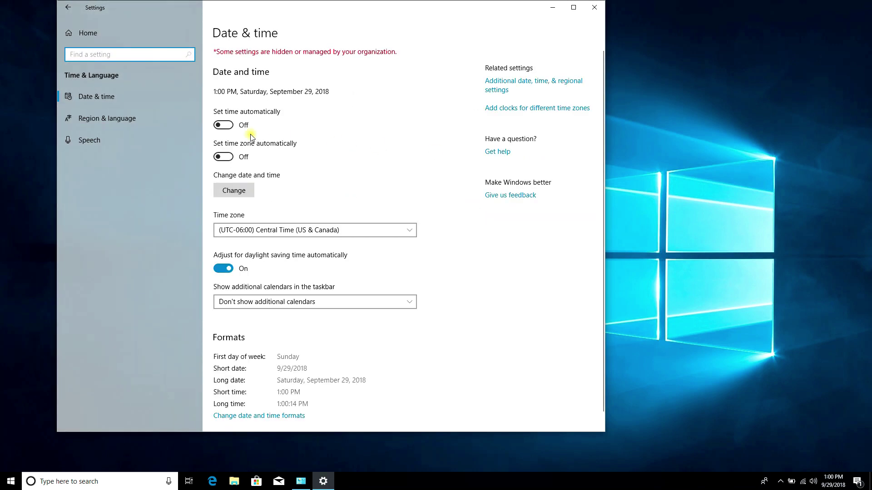
{"action": "left_click", "coordinate": [122, 121]}
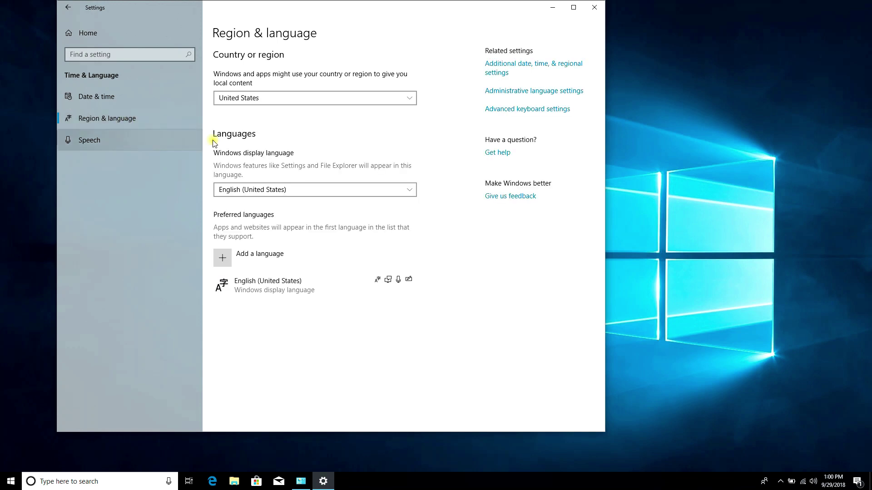
Add Español (Argentina), found by searching 'sp', and install it as display language
{"action": "left_click", "coordinate": [224, 262]}
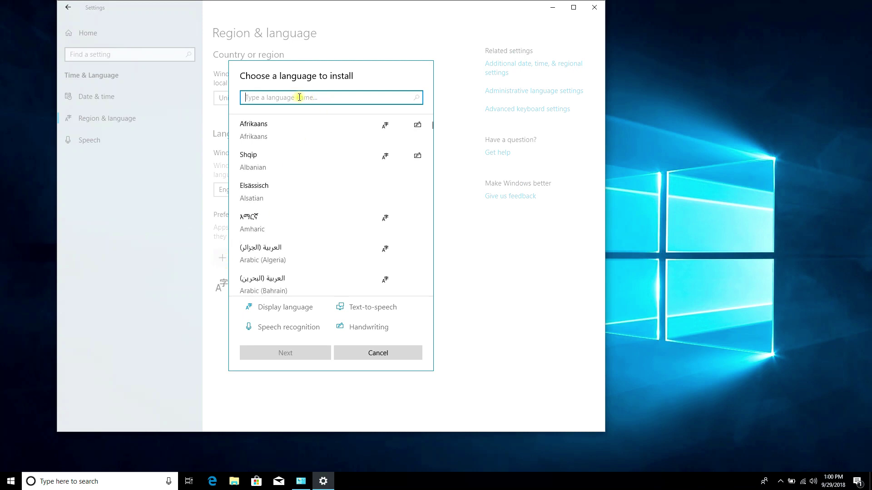
{"action": "type", "text": "sp"}
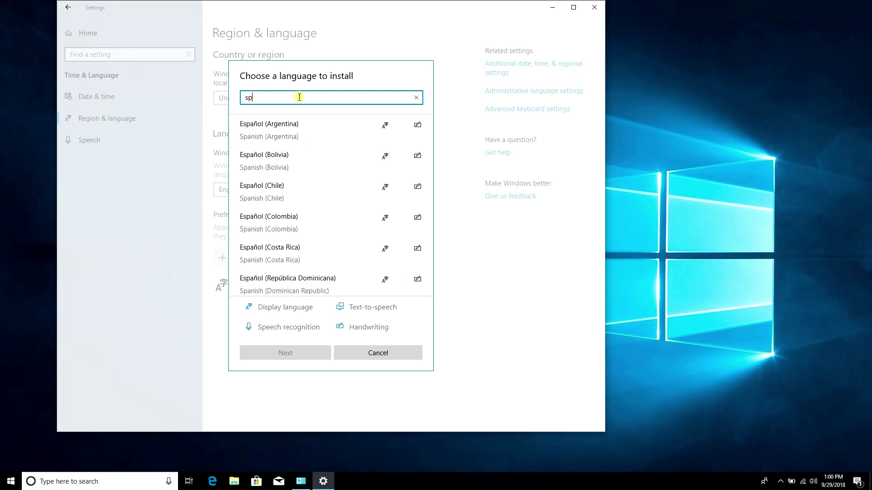
{"action": "left_click", "coordinate": [279, 126]}
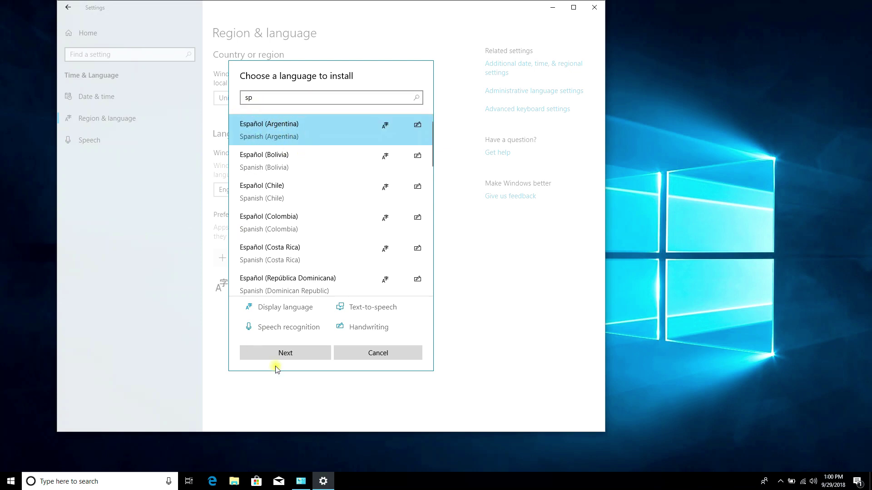
{"action": "left_click", "coordinate": [284, 352]}
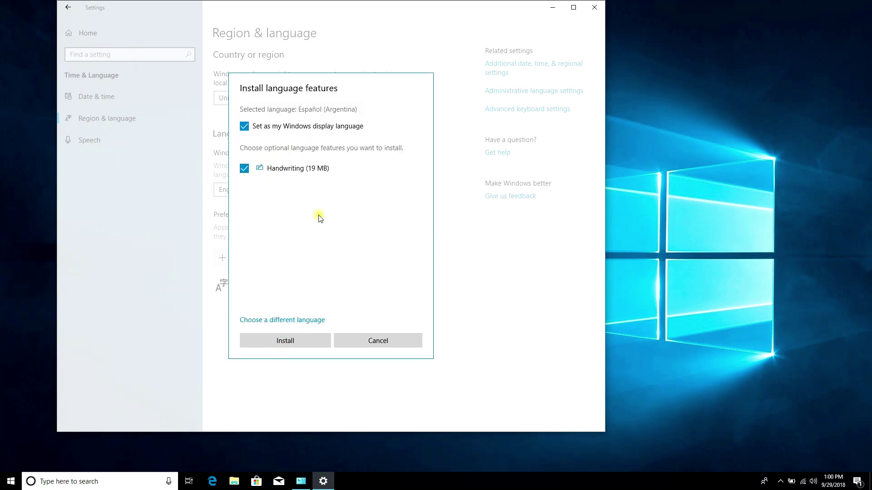
{"action": "left_click", "coordinate": [283, 341]}
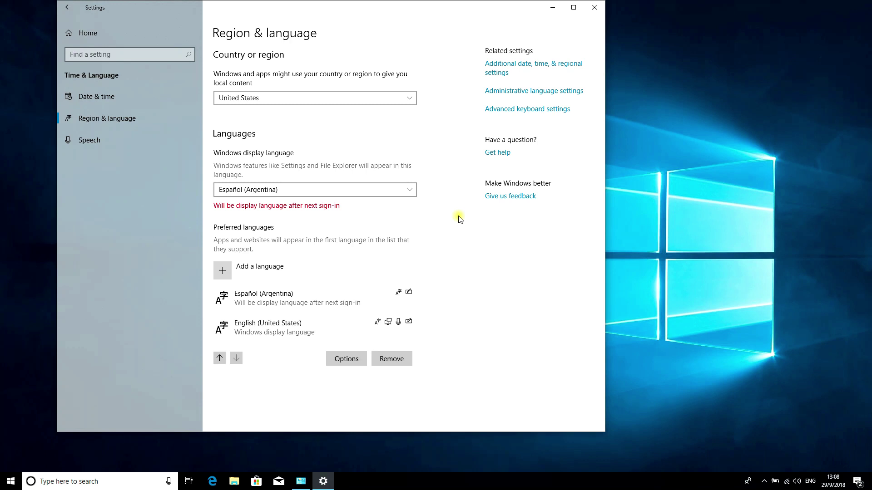
Change Country or region from United States to Spain
{"action": "left_click", "coordinate": [285, 298]}
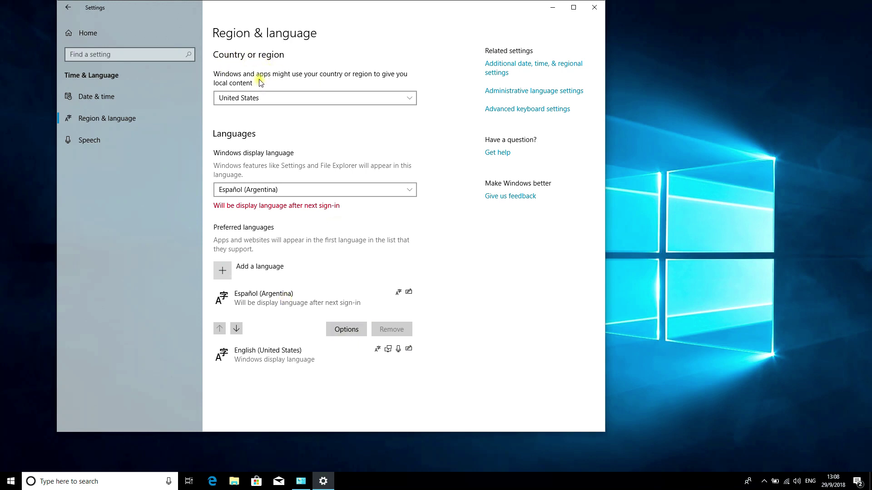
{"action": "left_click", "coordinate": [236, 97]}
{"action": "scroll", "coordinate": [257, 136], "scroll_direction": "down", "scroll_amount": 1}
{"action": "scroll", "coordinate": [257, 144], "scroll_direction": "down", "scroll_amount": 1}
{"action": "scroll", "coordinate": [257, 145], "scroll_direction": "up", "scroll_amount": 2}
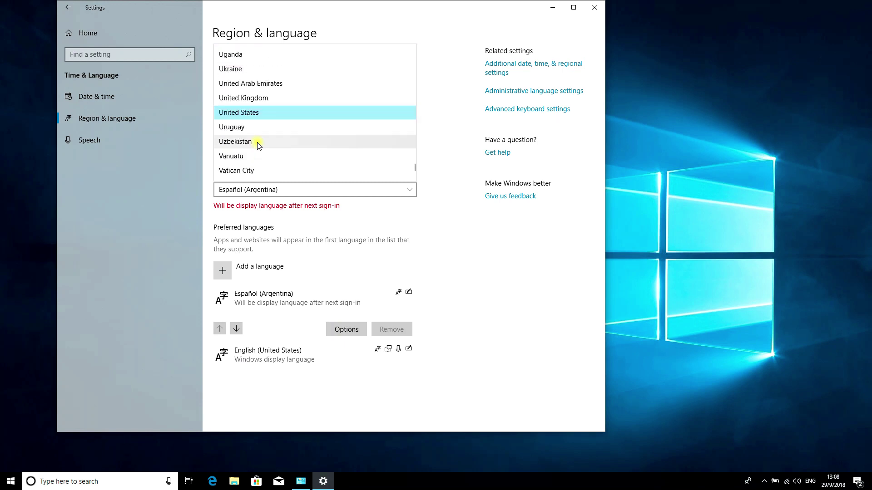
{"action": "key", "text": "s"}
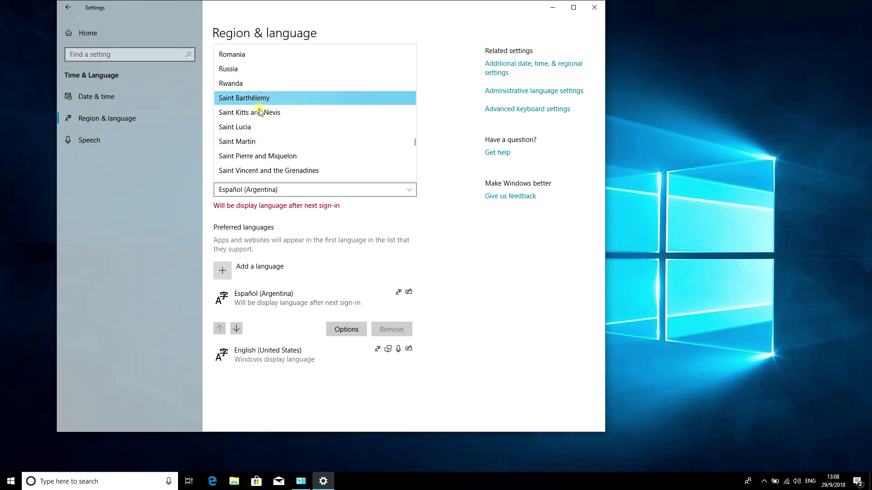
{"action": "scroll", "coordinate": [267, 137], "scroll_direction": "down", "scroll_amount": 2}
{"action": "scroll", "coordinate": [266, 136], "scroll_direction": "down", "scroll_amount": 3}
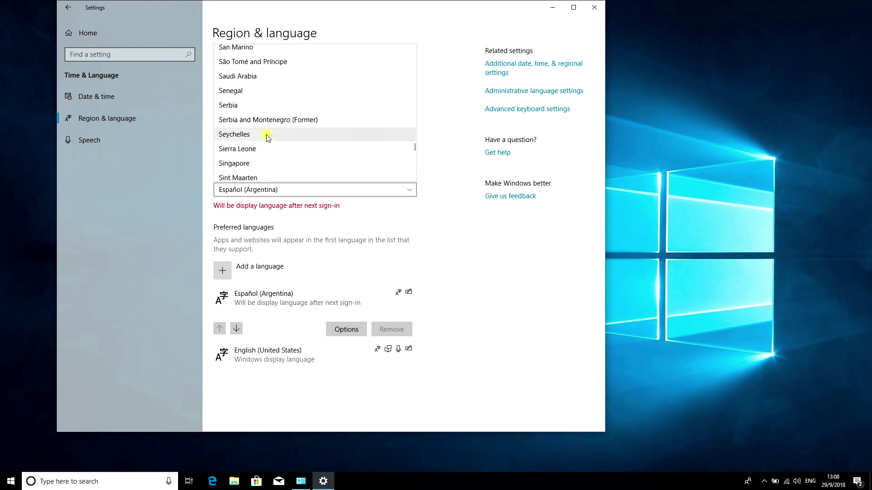
{"action": "scroll", "coordinate": [262, 151], "scroll_direction": "down", "scroll_amount": 6}
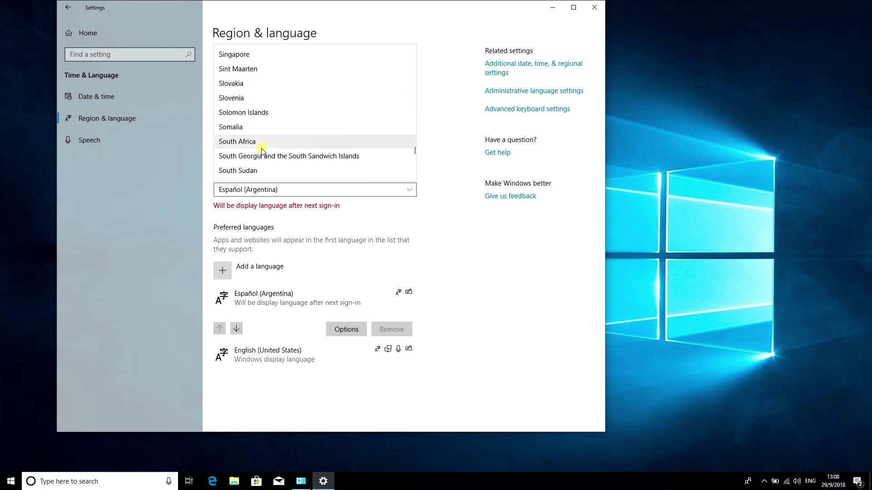
{"action": "scroll", "coordinate": [263, 151], "scroll_direction": "down", "scroll_amount": 1}
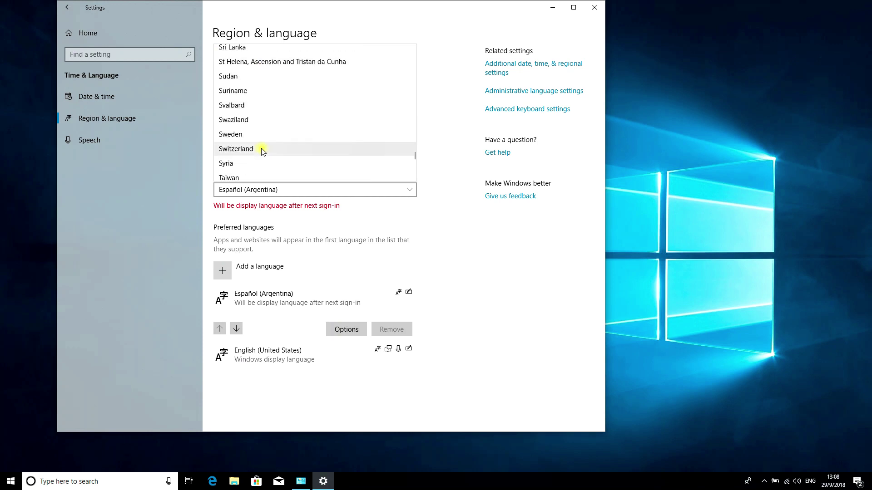
{"action": "scroll", "coordinate": [262, 151], "scroll_direction": "up", "scroll_amount": 2}
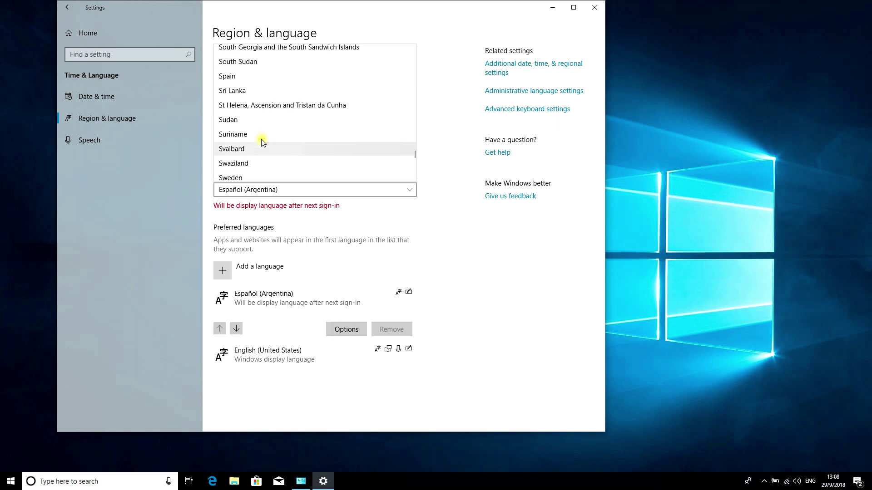
{"action": "left_click", "coordinate": [267, 77]}
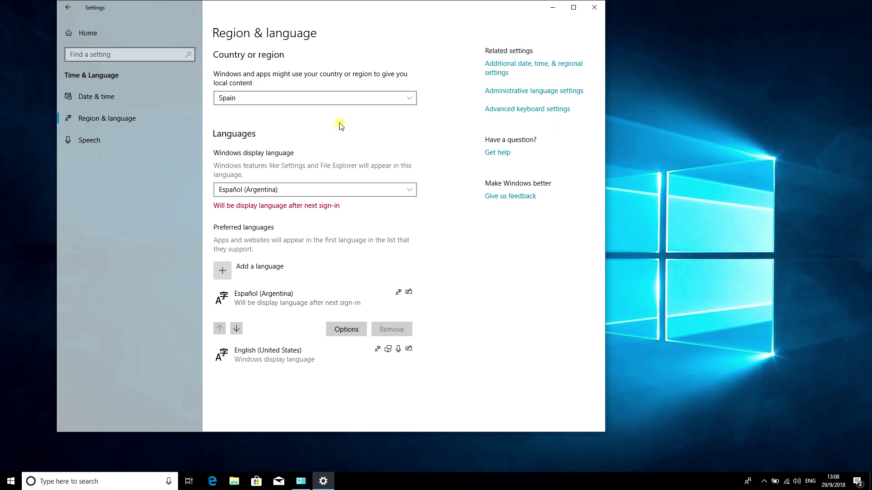
Copy current Spanish settings to the welcome screen, system accounts and new user accounts
{"action": "left_click", "coordinate": [495, 92]}
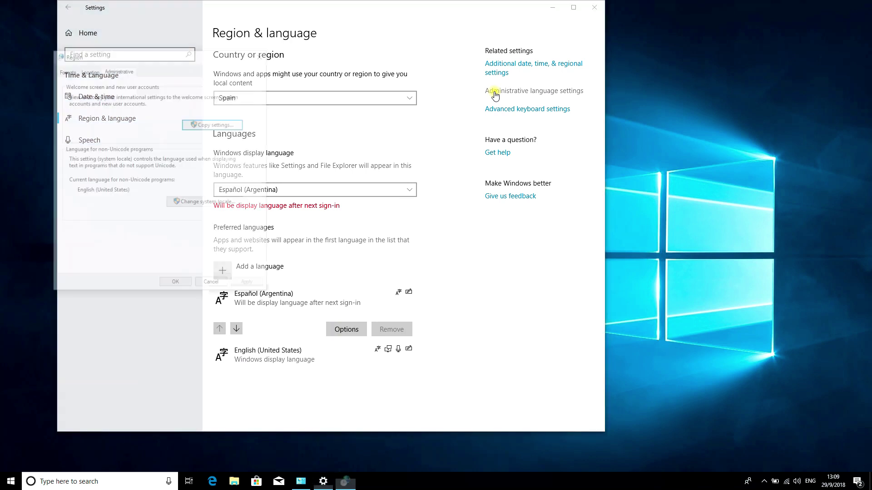
{"action": "left_click_drag", "start_coordinate": [337, 54], "coordinate": [393, 53]}
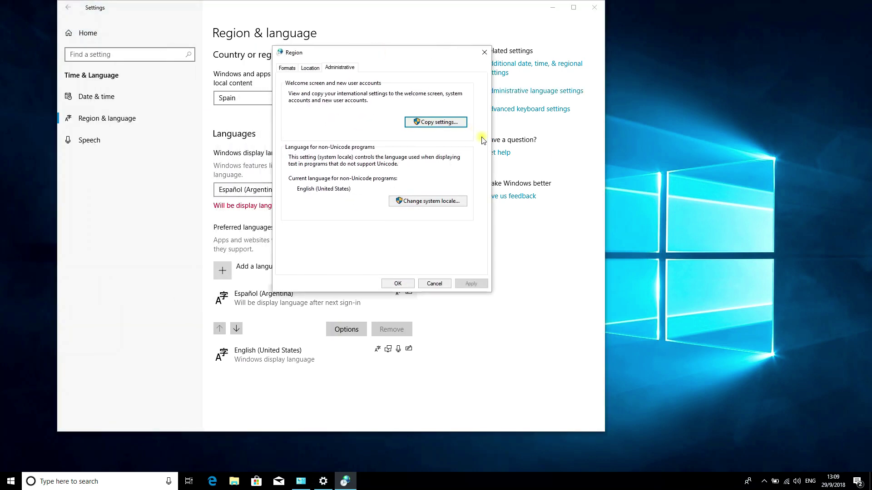
{"action": "left_click", "coordinate": [429, 123]}
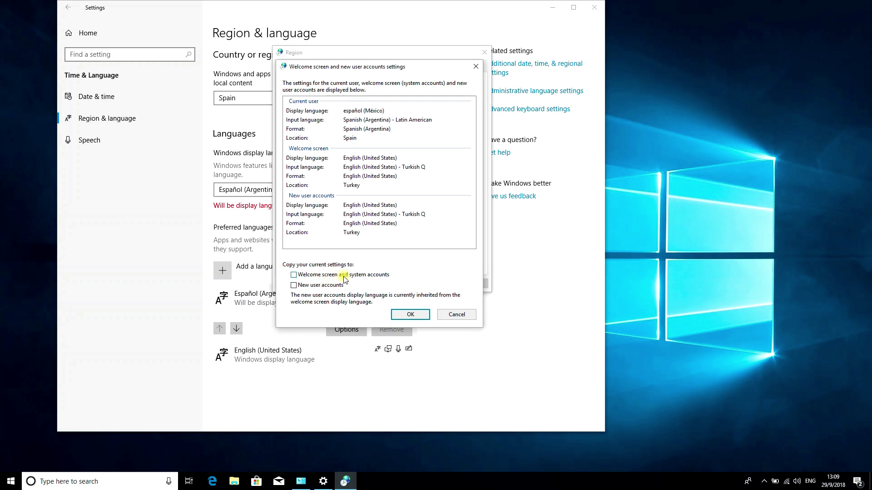
{"action": "left_click", "coordinate": [372, 277]}
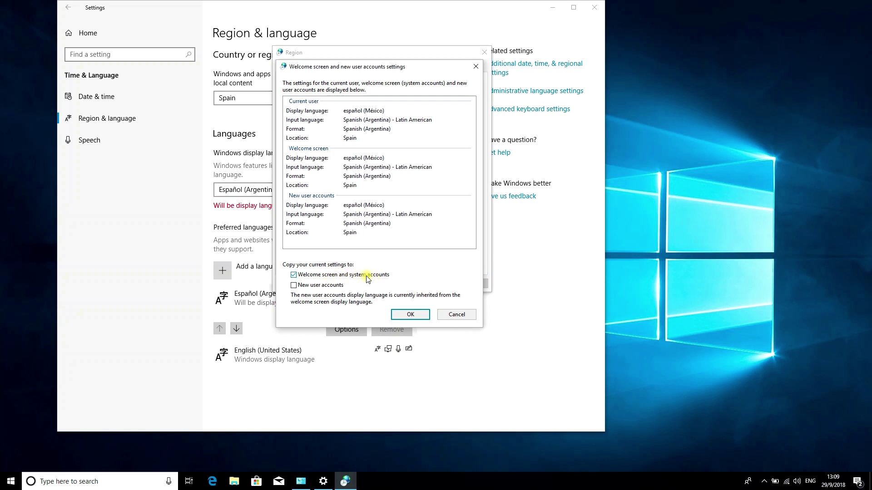
{"action": "left_click", "coordinate": [311, 288]}
{"action": "left_click", "coordinate": [411, 316]}
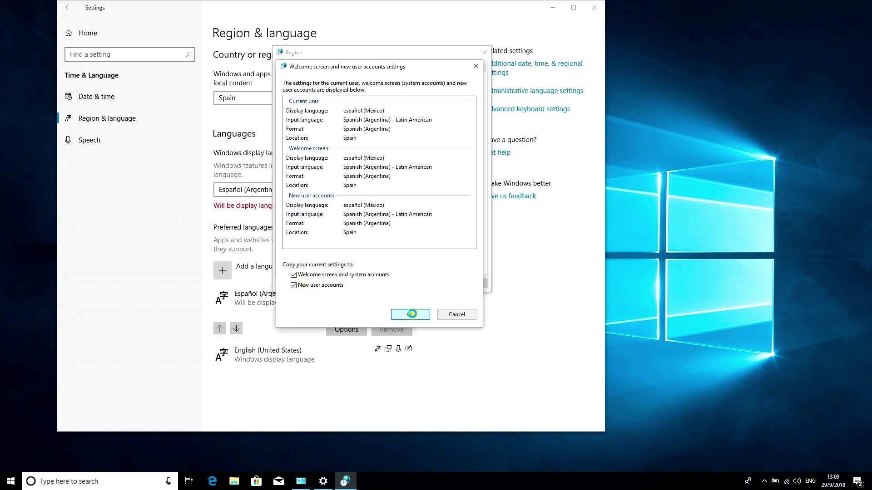